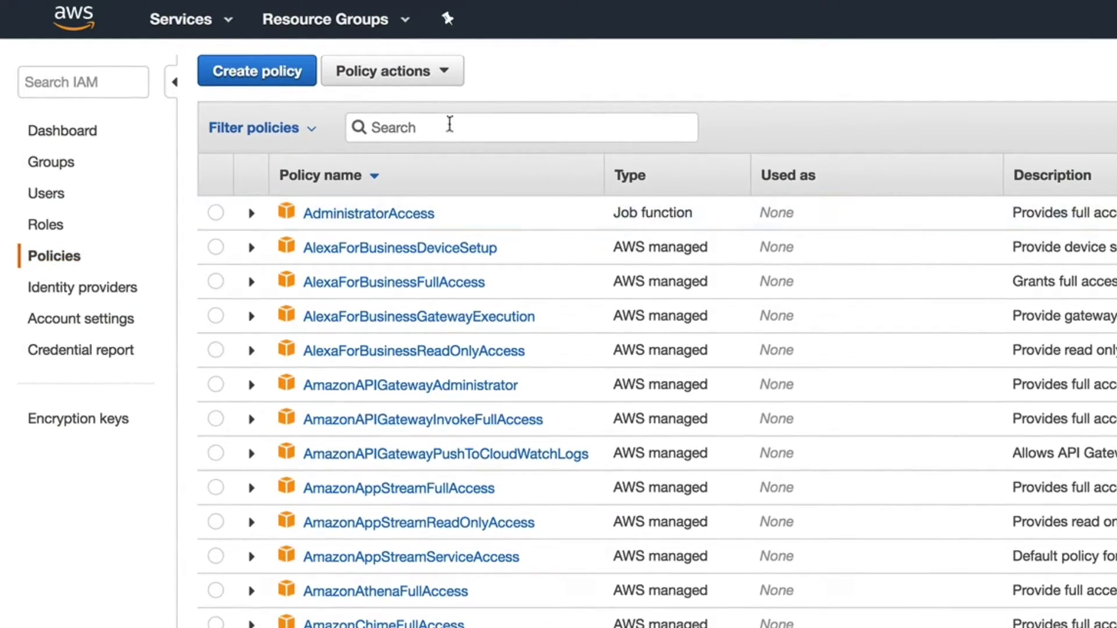
Find the limit-market-place-ami-use policy in IAM Policies and start editing it
{"action": "left_click", "coordinate": [464, 122]}
{"action": "type", "text": "limit"}
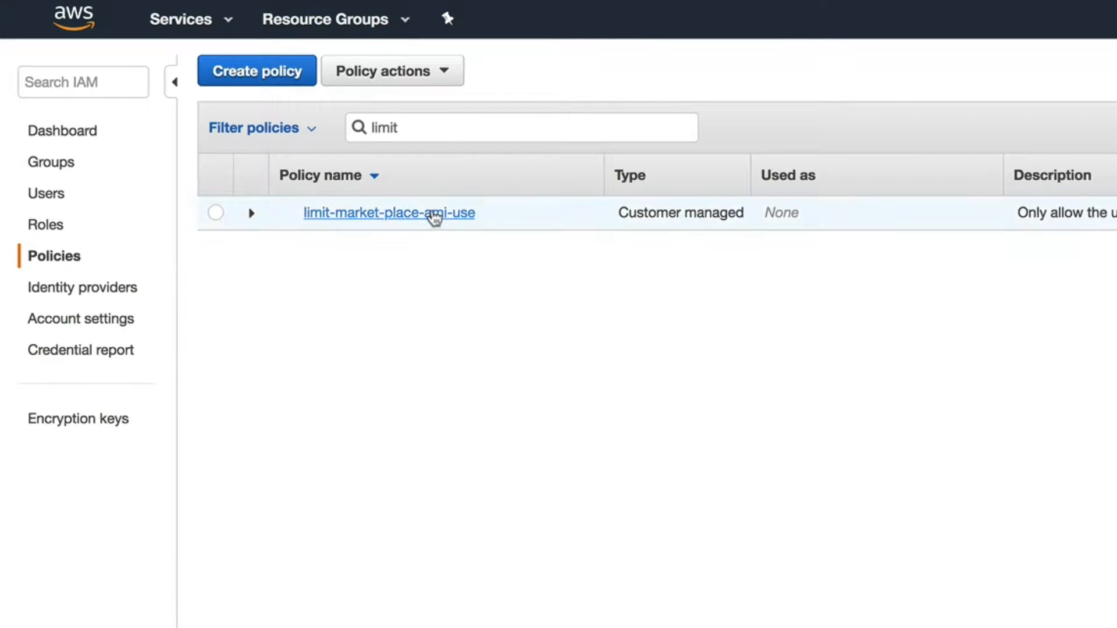
{"action": "left_click", "coordinate": [428, 213]}
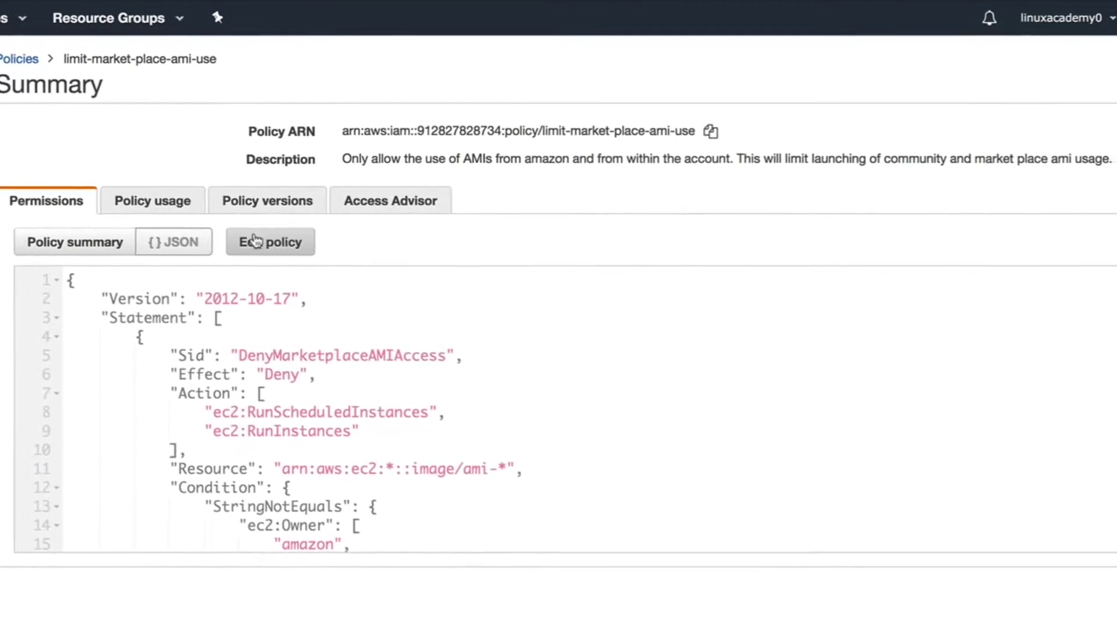
{"action": "left_click", "coordinate": [254, 241]}
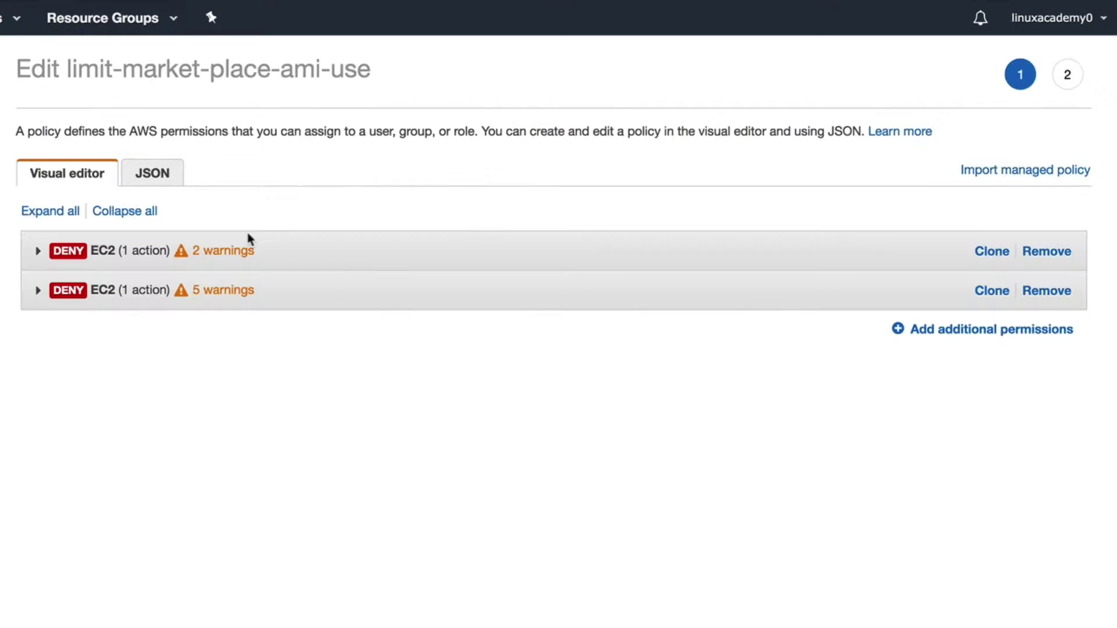
Review the policy JSON: the Deny effect, the two denied actions, and the amazon/self owner condition
{"action": "left_click", "coordinate": [146, 176]}
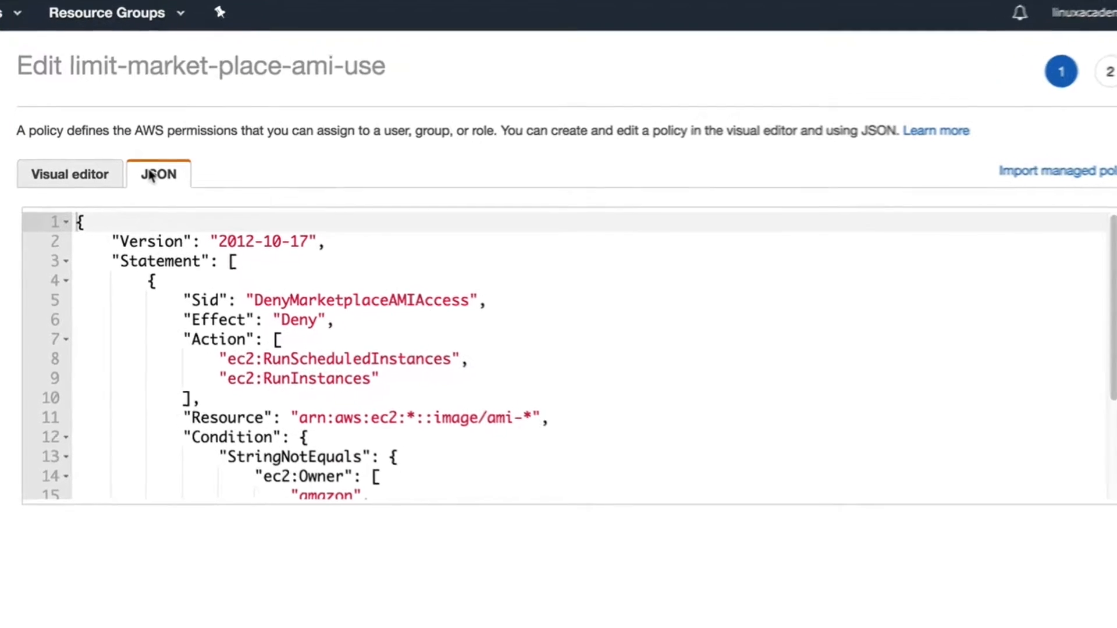
{"action": "left_click_drag", "start_coordinate": [160, 313], "coordinate": [236, 314]}
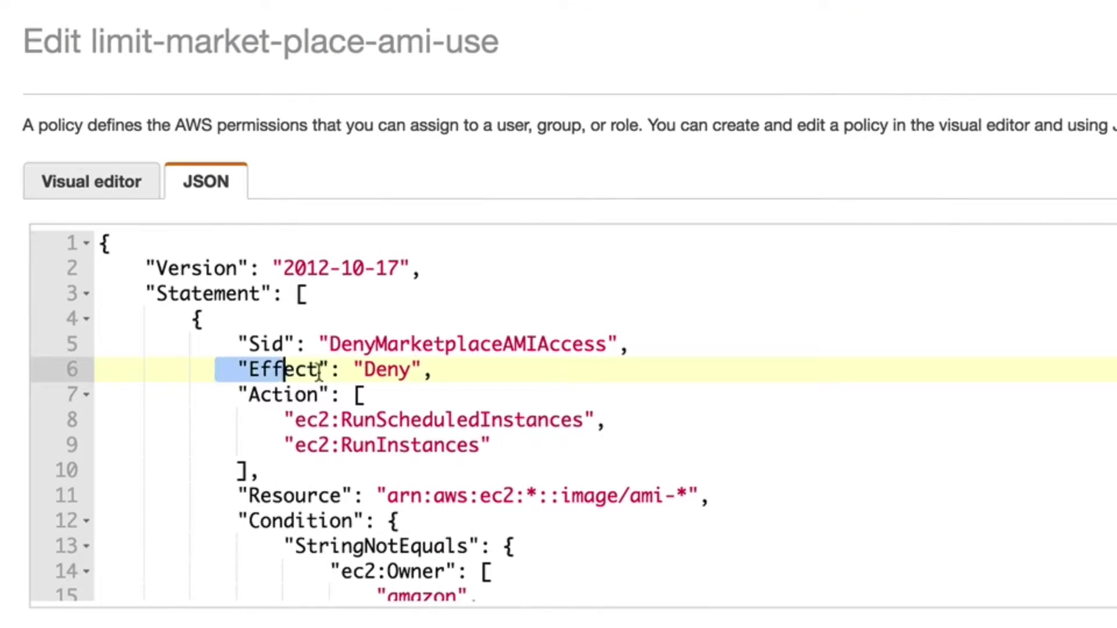
{"action": "left_click_drag", "start_coordinate": [318, 370], "coordinate": [449, 369]}
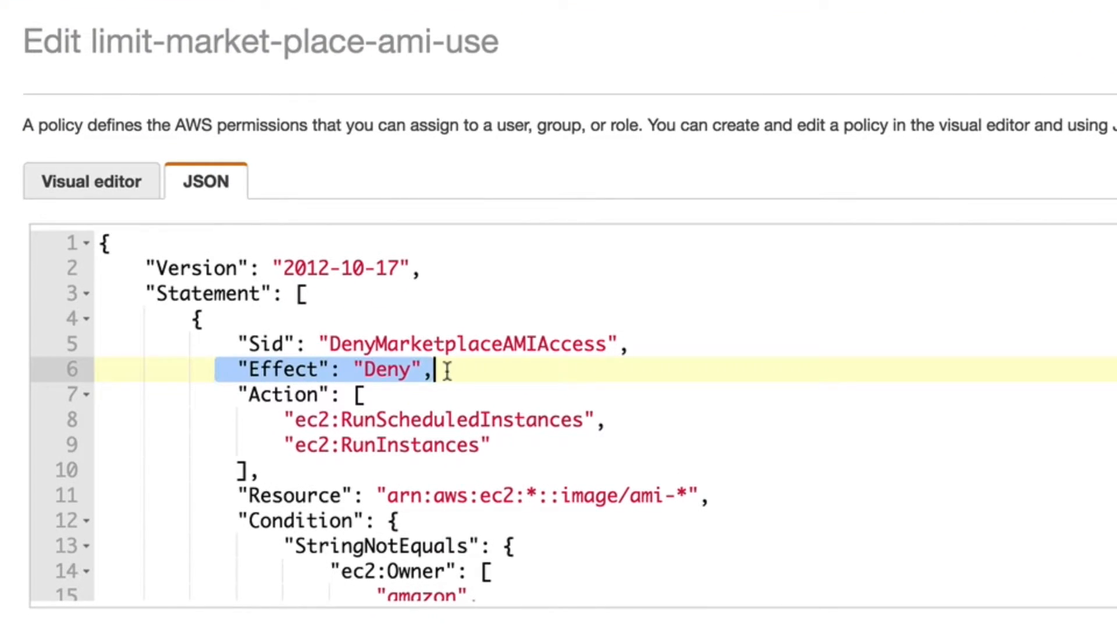
{"action": "left_click", "coordinate": [244, 420]}
{"action": "left_click_drag", "start_coordinate": [246, 419], "coordinate": [812, 460]}
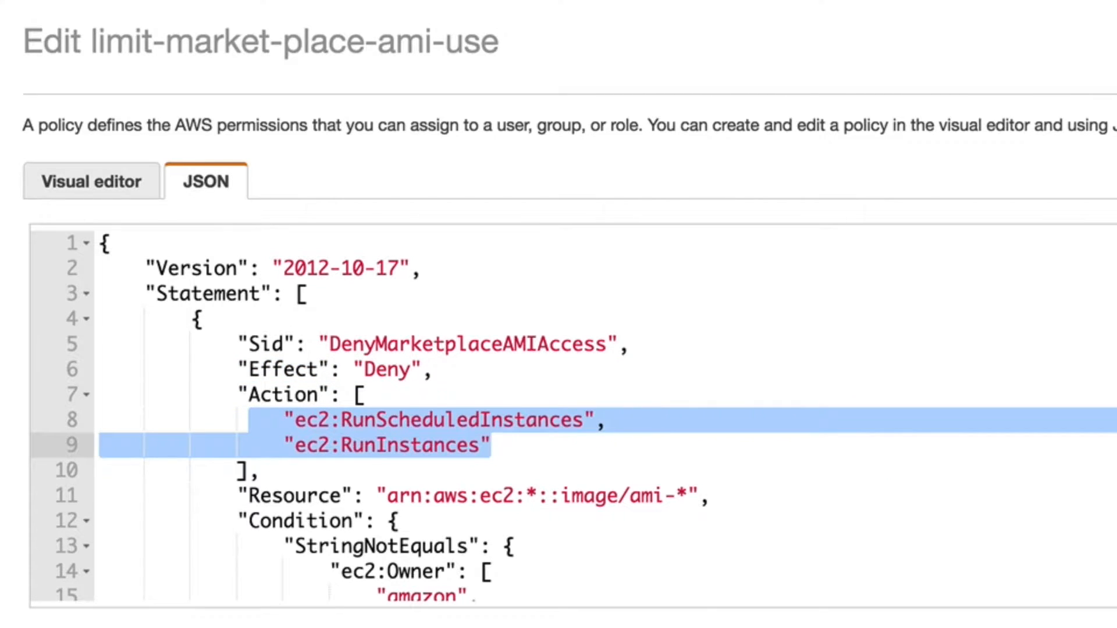
{"action": "scroll", "coordinate": [574, 416], "scroll_direction": "down", "scroll_amount": 3}
{"action": "scroll", "coordinate": [436, 302], "scroll_direction": "down", "scroll_amount": 2}
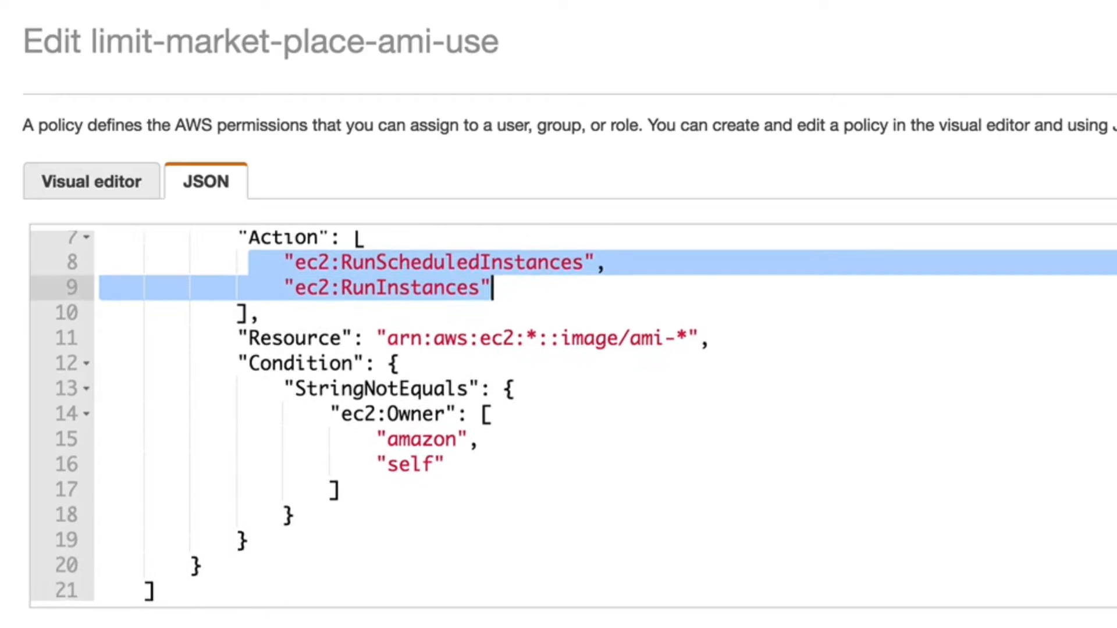
{"action": "left_click_drag", "start_coordinate": [215, 339], "coordinate": [724, 336]}
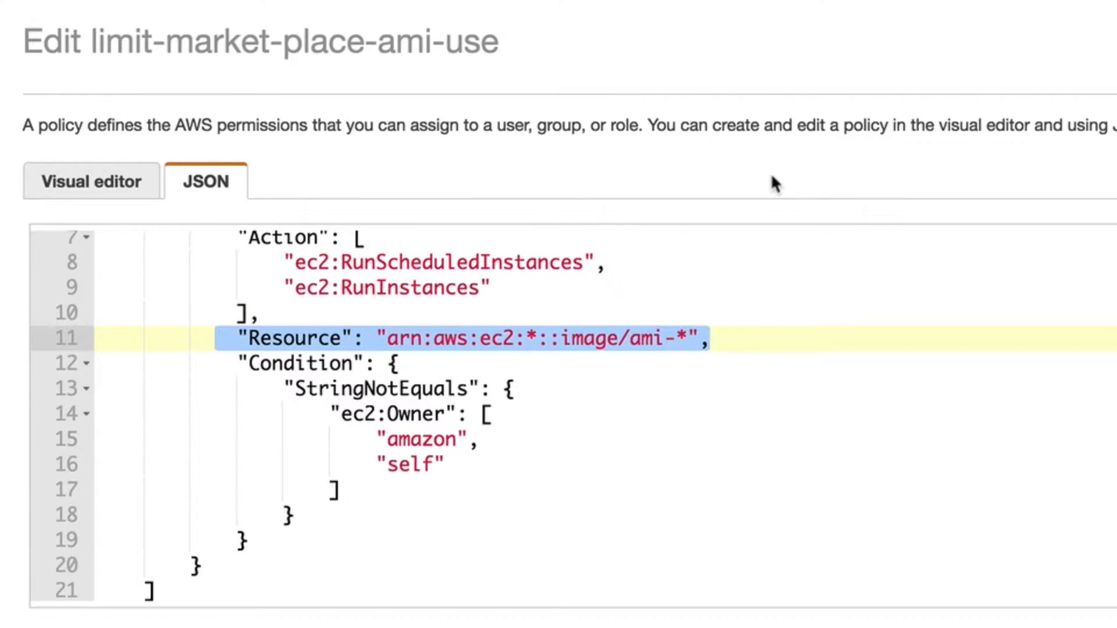
{"action": "left_click", "coordinate": [271, 390]}
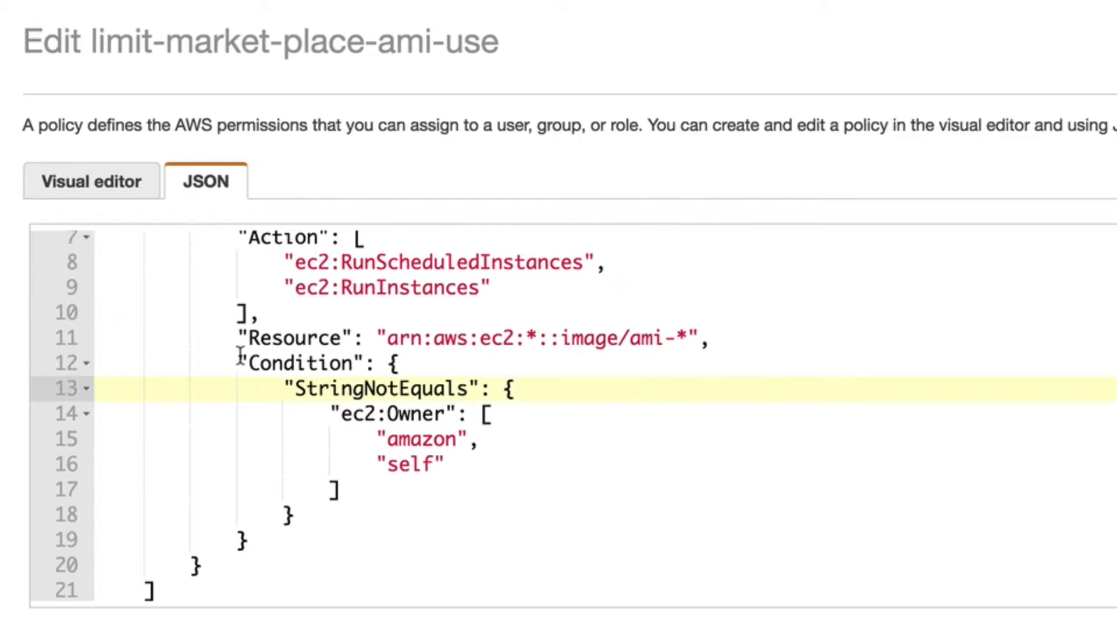
{"action": "mouse_move", "coordinate": [240, 363]}
{"action": "left_mouse_down"}
{"action": "mouse_move", "coordinate": [342, 363]}
{"action": "mouse_move", "coordinate": [460, 388]}
{"action": "left_mouse_up"}
{"action": "left_click", "coordinate": [293, 388]}
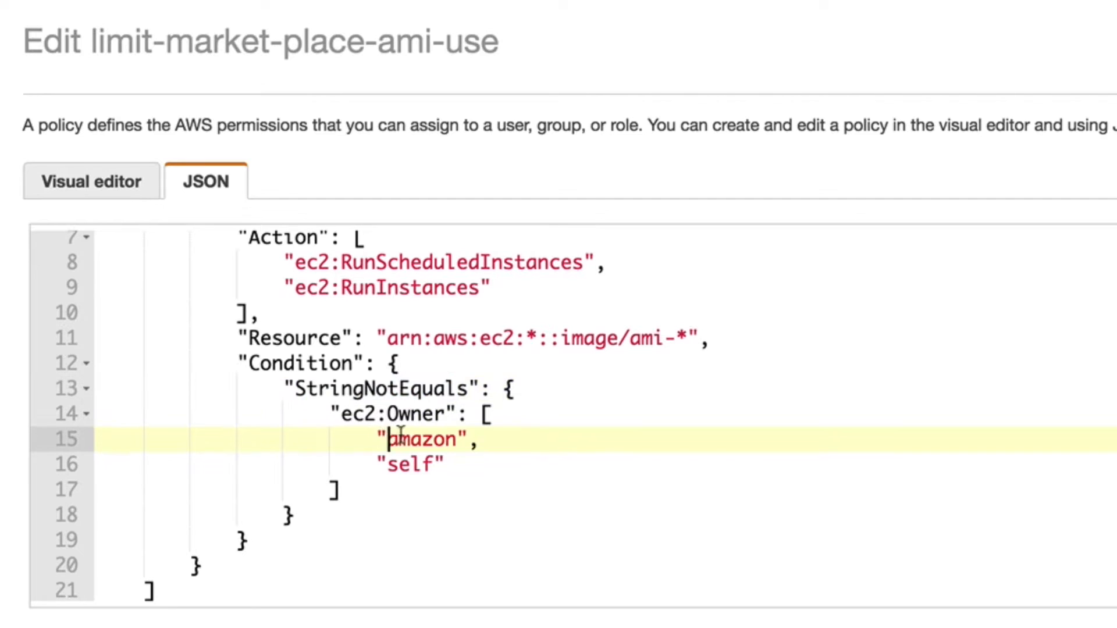
{"action": "left_click_drag", "start_coordinate": [386, 439], "coordinate": [457, 438]}
{"action": "left_click_drag", "start_coordinate": [388, 465], "coordinate": [434, 465]}
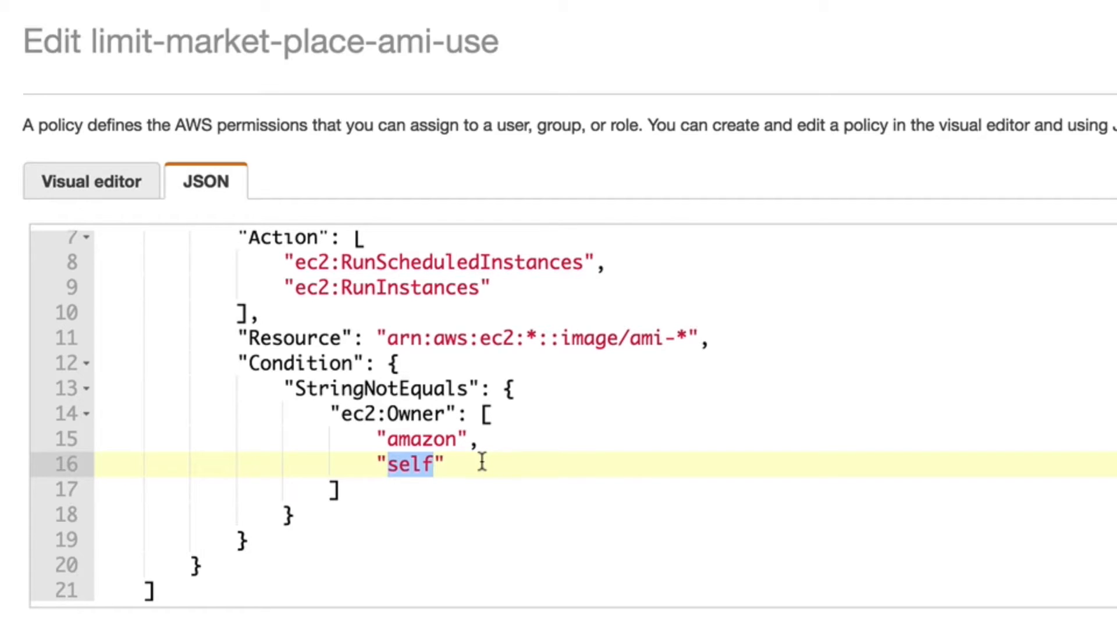
Add a placeholder owner line after "self", then cancel so the policy stays unchanged
{"action": "left_click", "coordinate": [480, 461]}
{"action": "type", "text": ","}
{"action": "key", "text": "Return"}
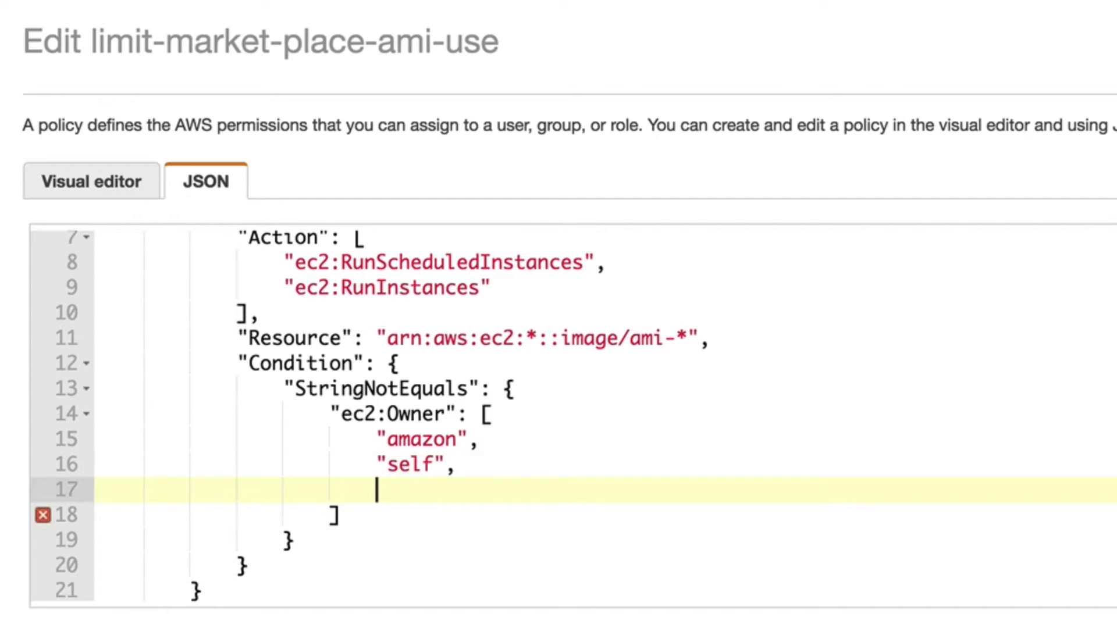
{"action": "type", "text": "\"Additional account permission id here"}
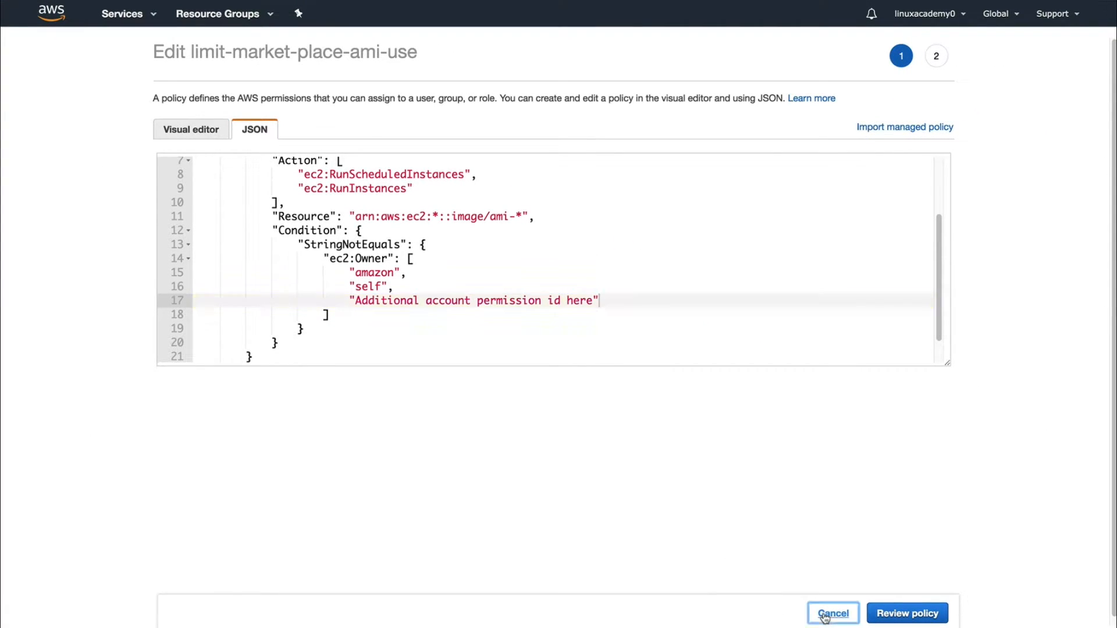
{"action": "left_click", "coordinate": [825, 614]}
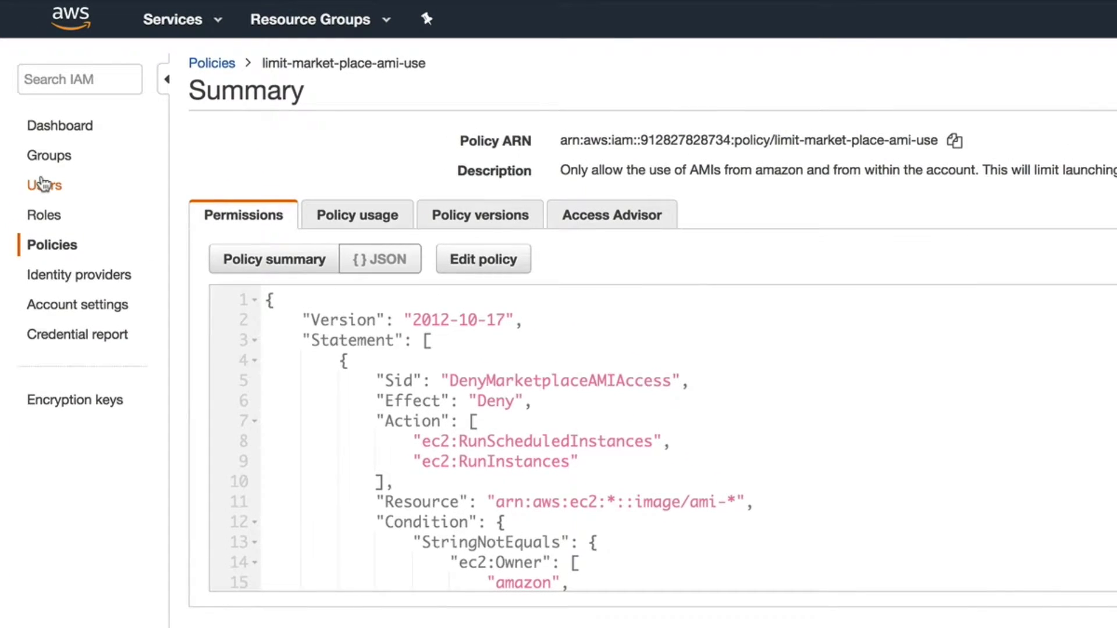
Go to the user's summary and begin attaching existing policies directly
{"action": "left_click", "coordinate": [41, 183]}
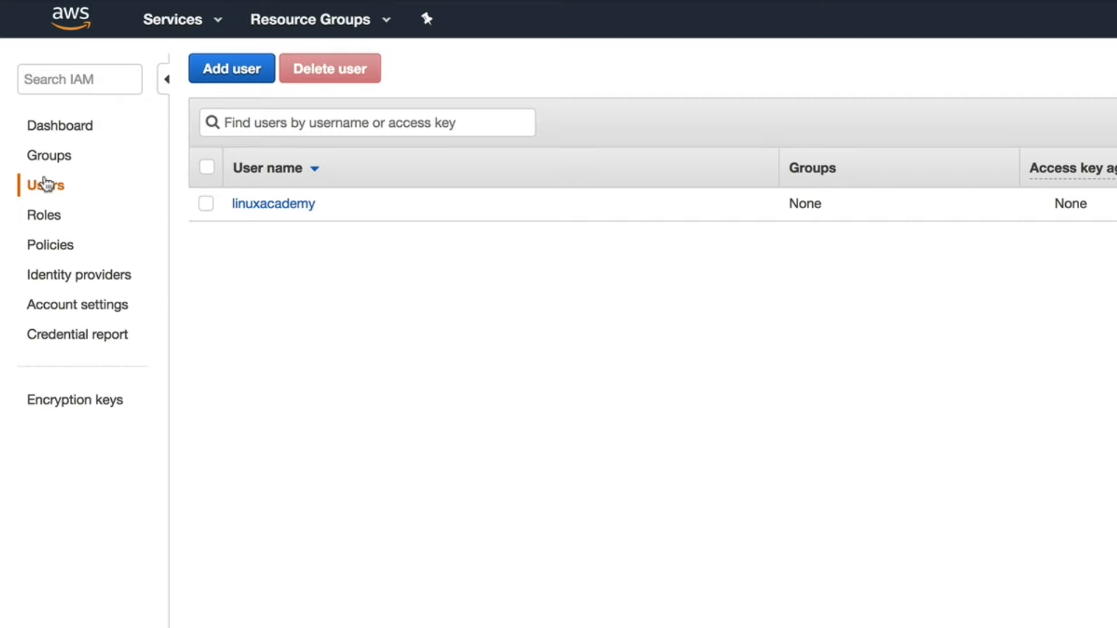
{"action": "left_click", "coordinate": [274, 207]}
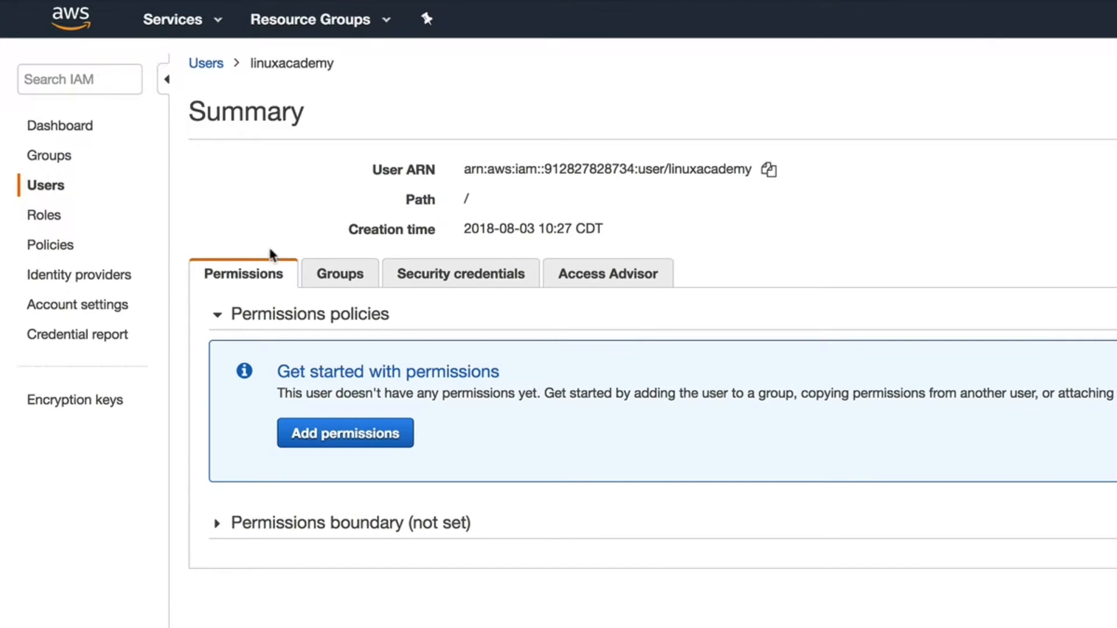
{"action": "left_click", "coordinate": [328, 448]}
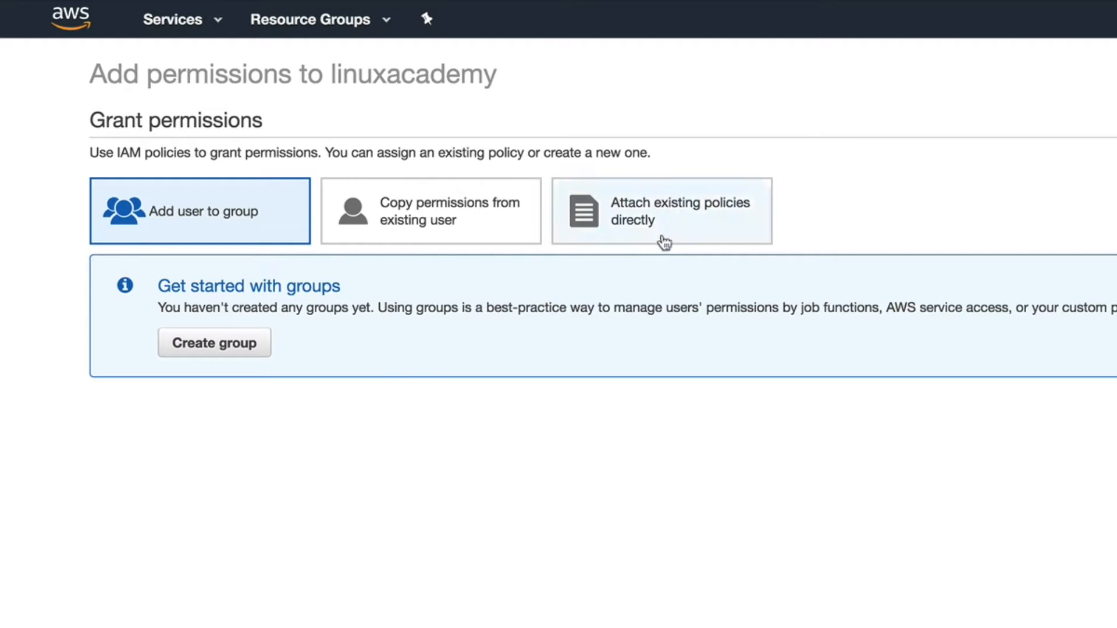
{"action": "left_click", "coordinate": [485, 174]}
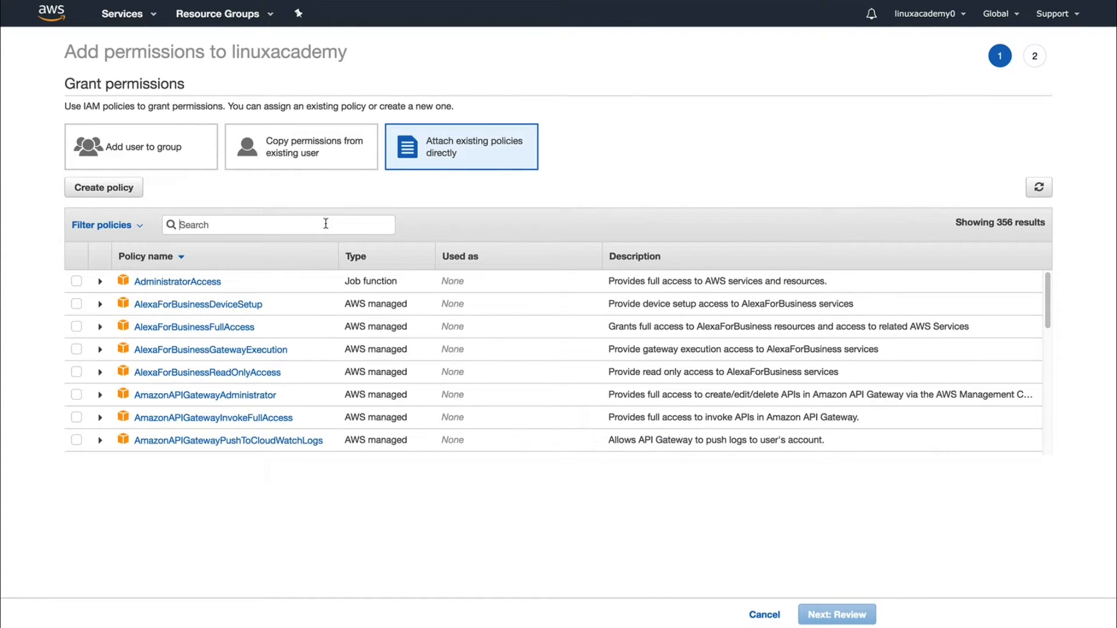
{"action": "type", "text": "ec2"}
{"action": "scroll", "coordinate": [194, 345], "scroll_direction": "down", "scroll_amount": 1}
{"action": "scroll", "coordinate": [194, 346], "scroll_direction": "down", "scroll_amount": 1}
Select AmazonEC2FullAccess and limit-market-place-ami-use and proceed to review
{"action": "left_click", "coordinate": [77, 419]}
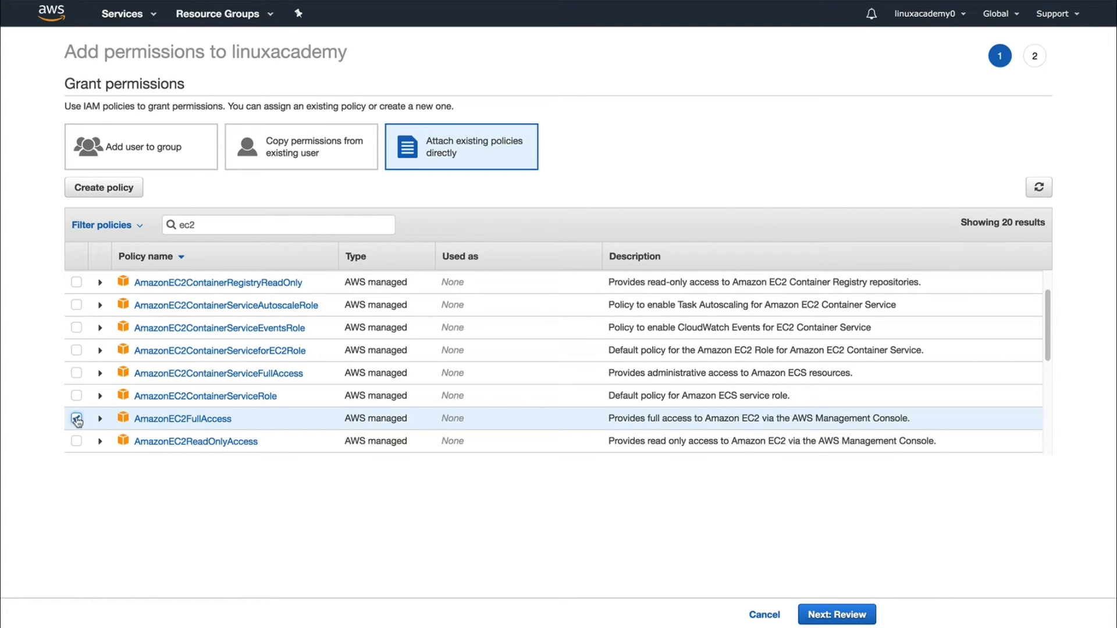
{"action": "left_click_drag", "start_coordinate": [223, 220], "coordinate": [79, 219]}
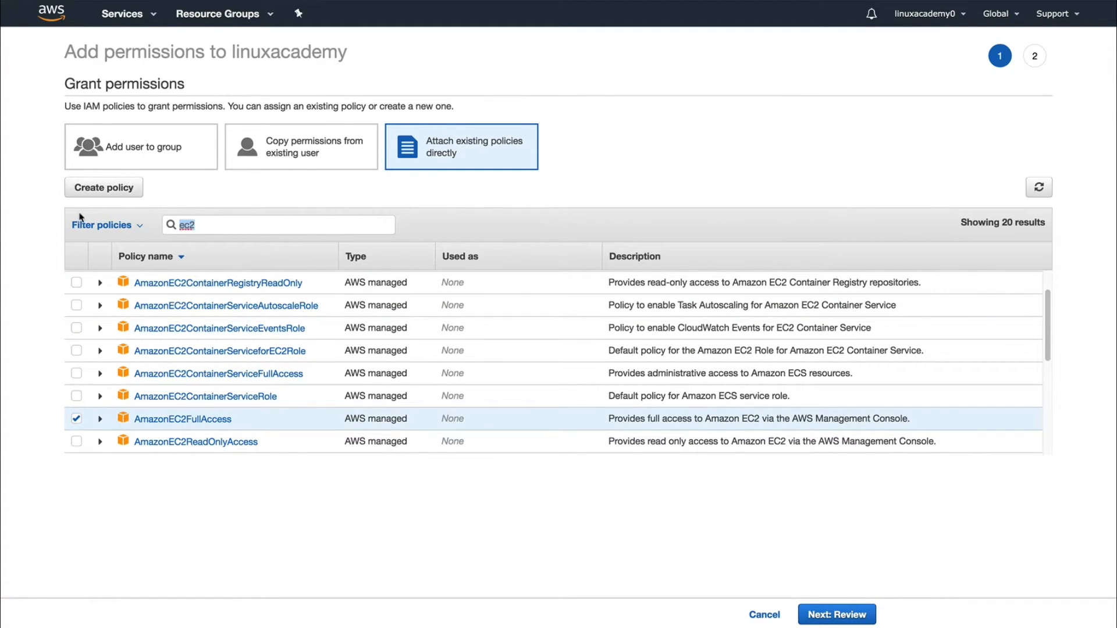
{"action": "type", "text": "limit"}
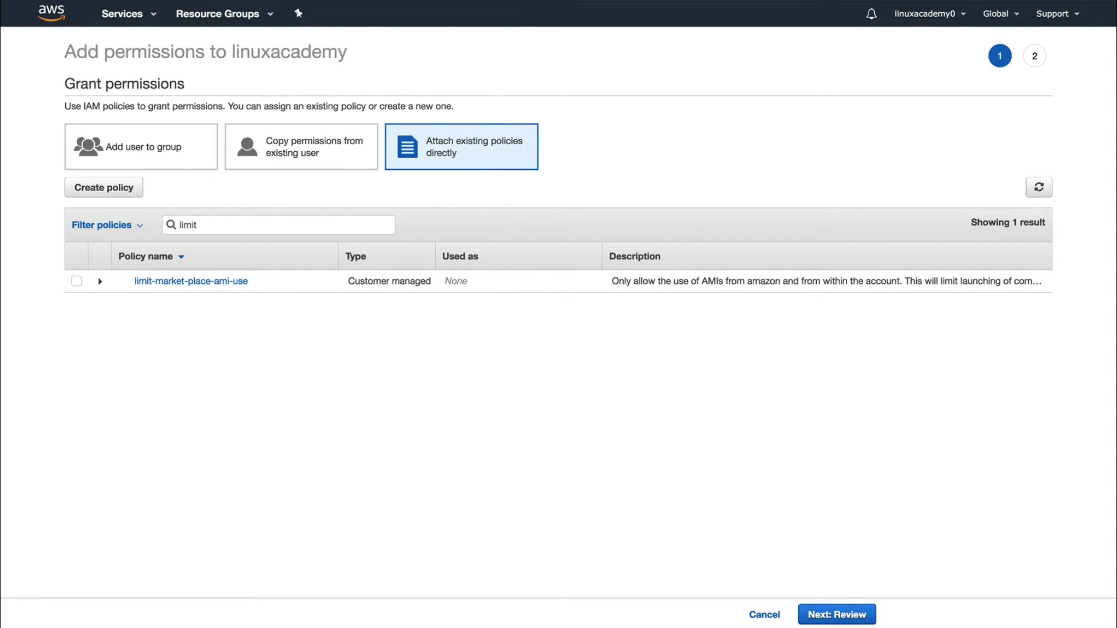
{"action": "left_click", "coordinate": [76, 281]}
{"action": "left_click", "coordinate": [836, 615]}
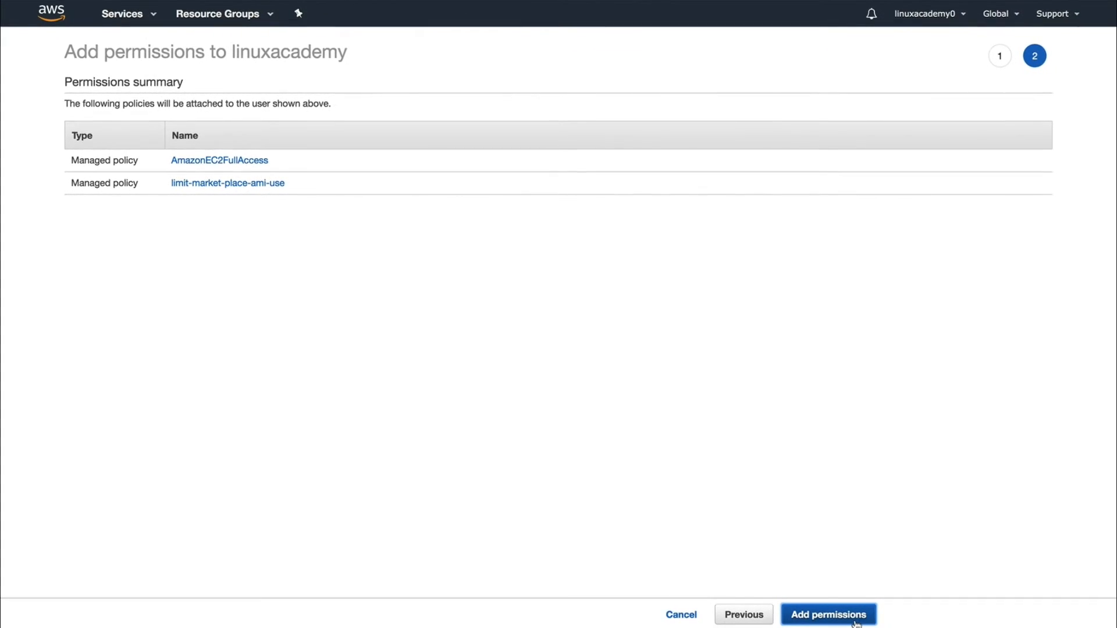
Confirm adding both permissions, then begin launching an Amazon Linux 2 t2.micro instance
{"action": "left_click", "coordinate": [855, 615]}
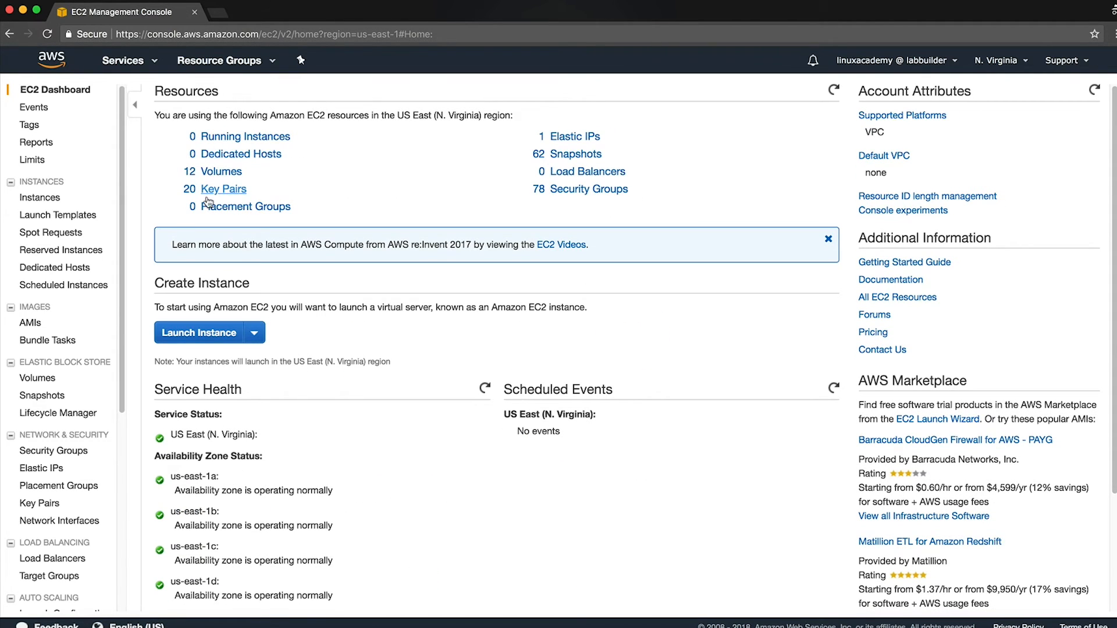
{"action": "left_click", "coordinate": [198, 339]}
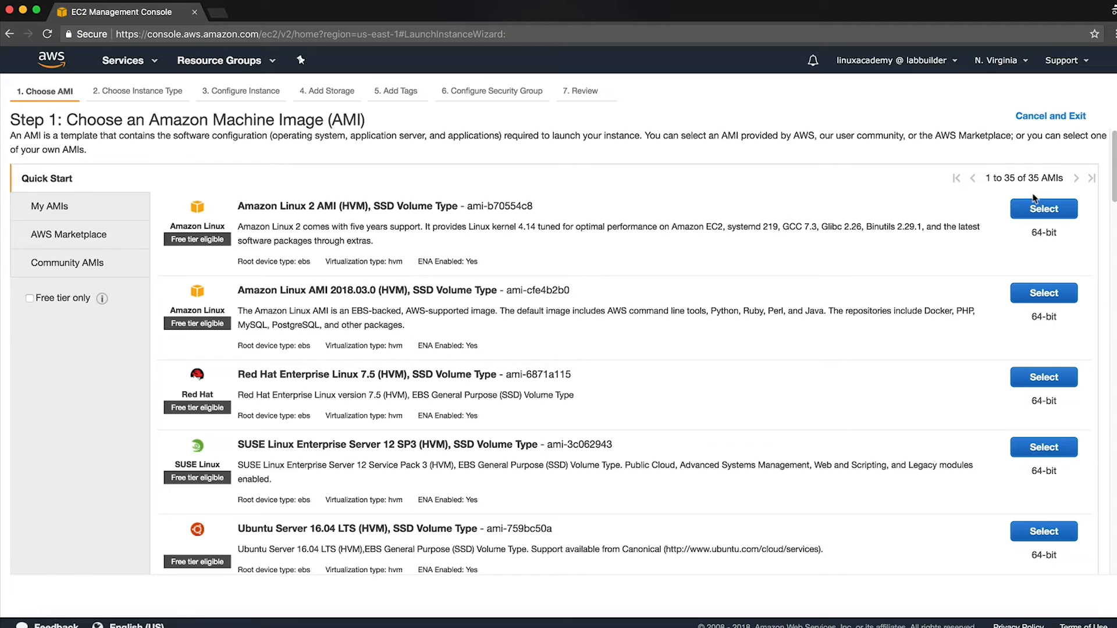
{"action": "left_click", "coordinate": [1045, 211]}
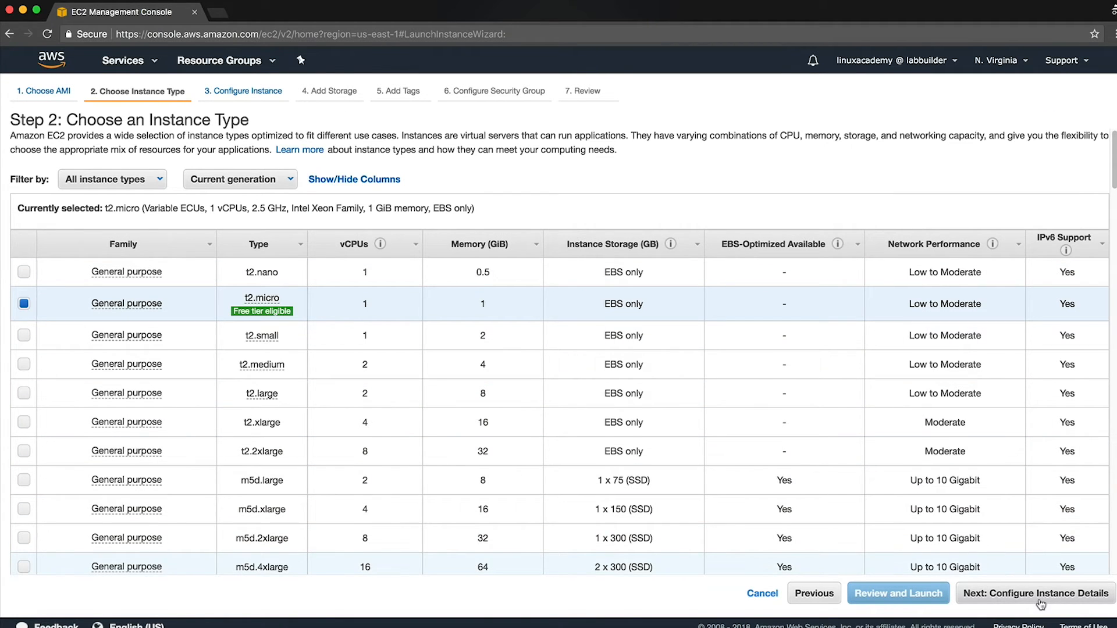
{"action": "left_click", "coordinate": [1042, 598]}
{"action": "left_click", "coordinate": [983, 595]}
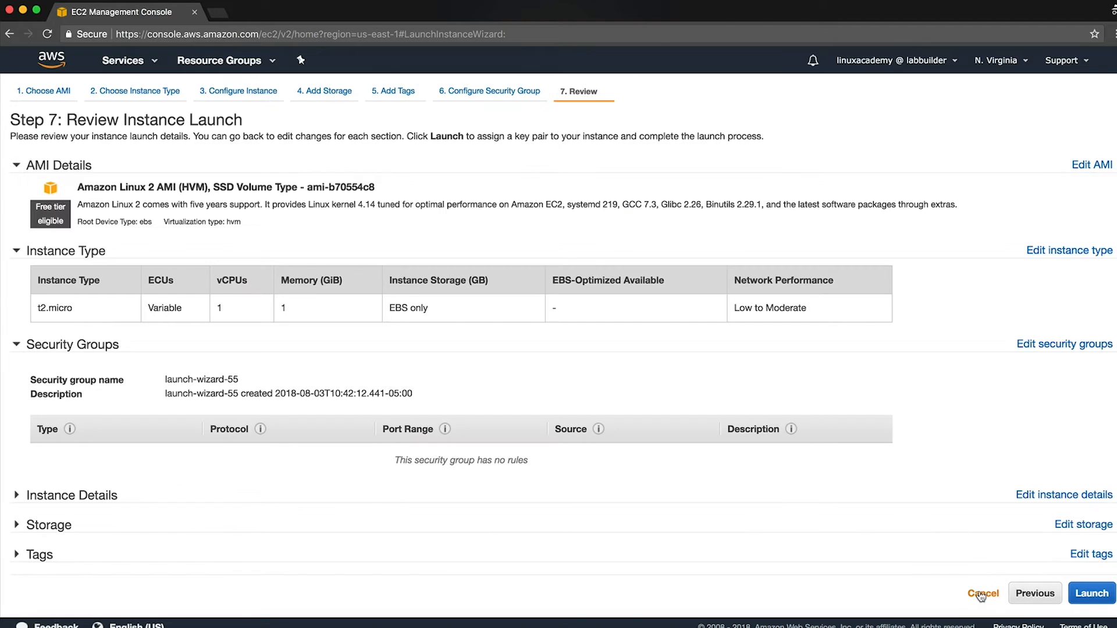
Launch the instance from review, proceeding without a key pair and acknowledging it
{"action": "left_click", "coordinate": [1091, 593]}
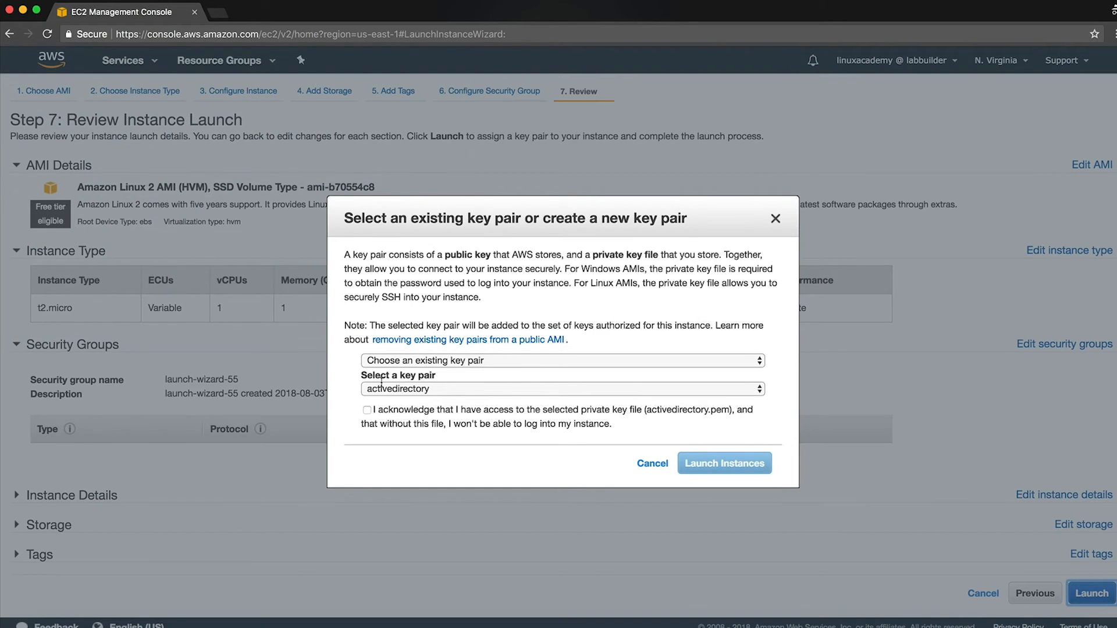
{"action": "left_click", "coordinate": [402, 361]}
{"action": "left_click", "coordinate": [399, 383]}
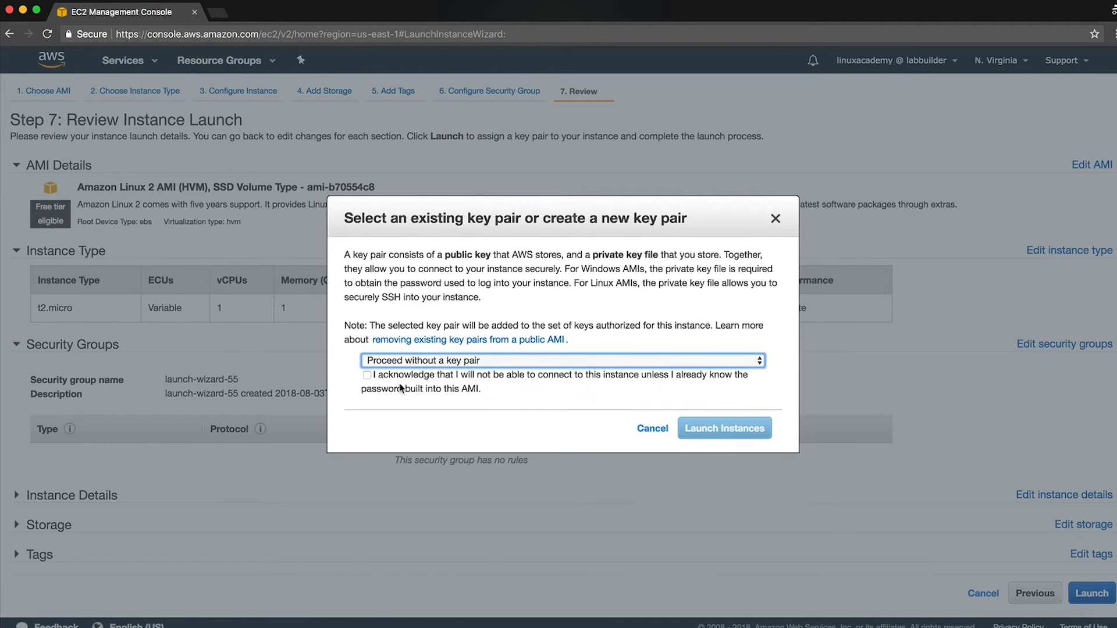
{"action": "left_click", "coordinate": [367, 375]}
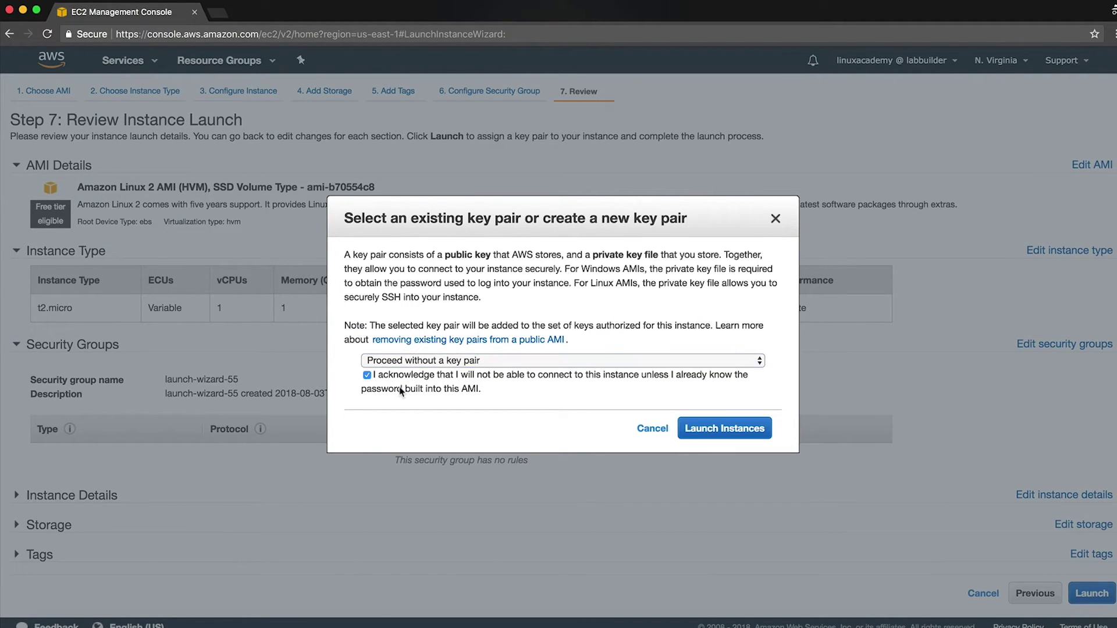
{"action": "left_click", "coordinate": [755, 432]}
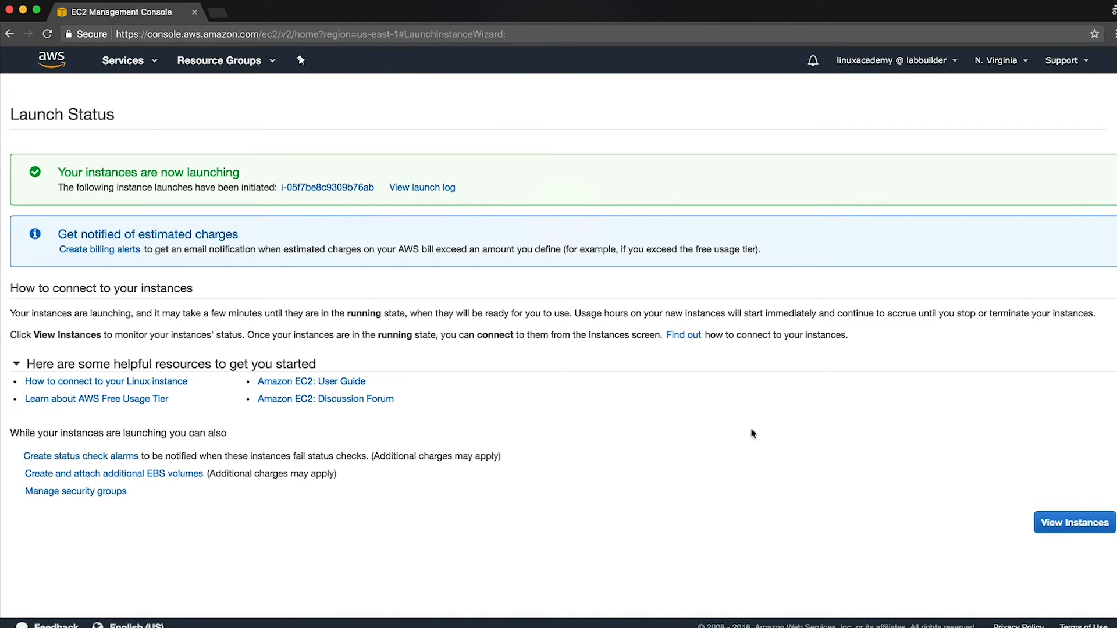
From the instances list, launch a community Ubuntu 16.04 AMI on t2.micro through to review
{"action": "left_click", "coordinate": [1067, 524]}
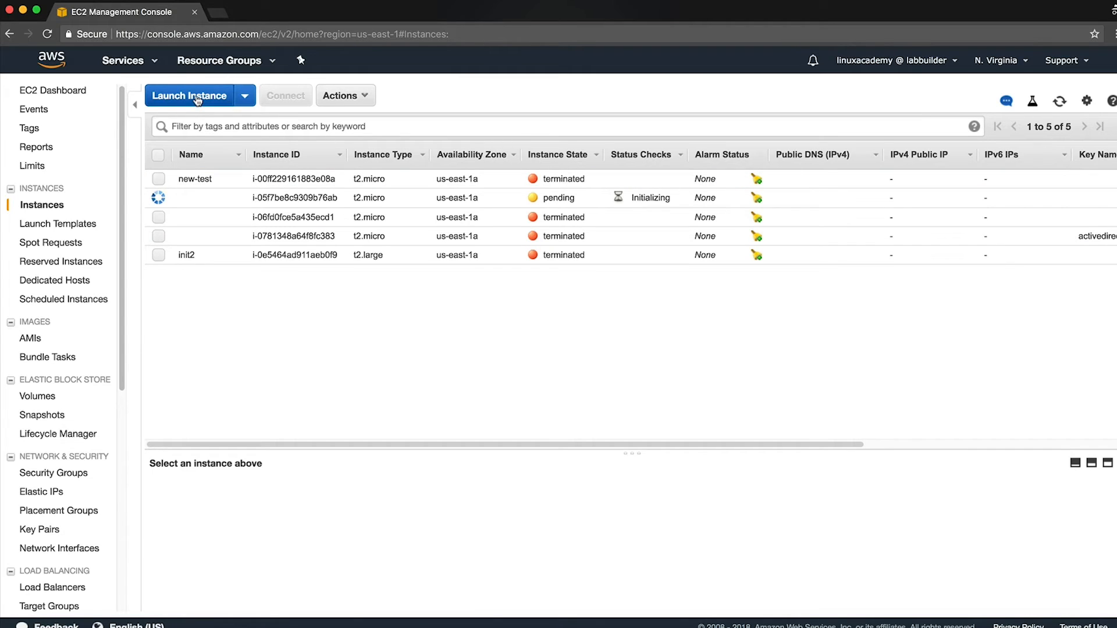
{"action": "left_click", "coordinate": [199, 98]}
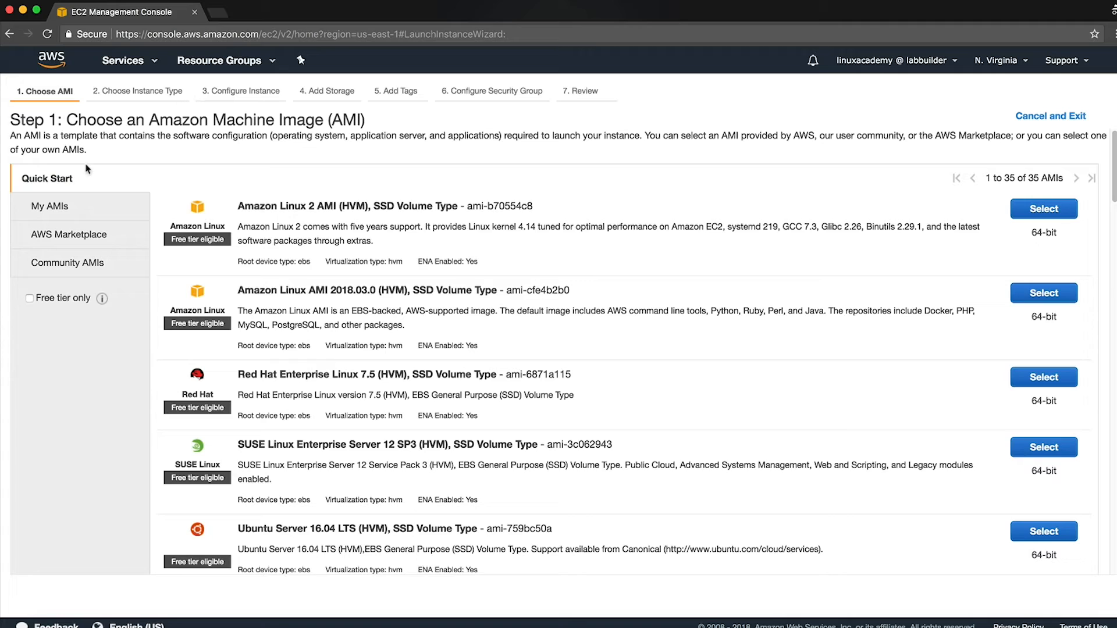
{"action": "left_click", "coordinate": [63, 262]}
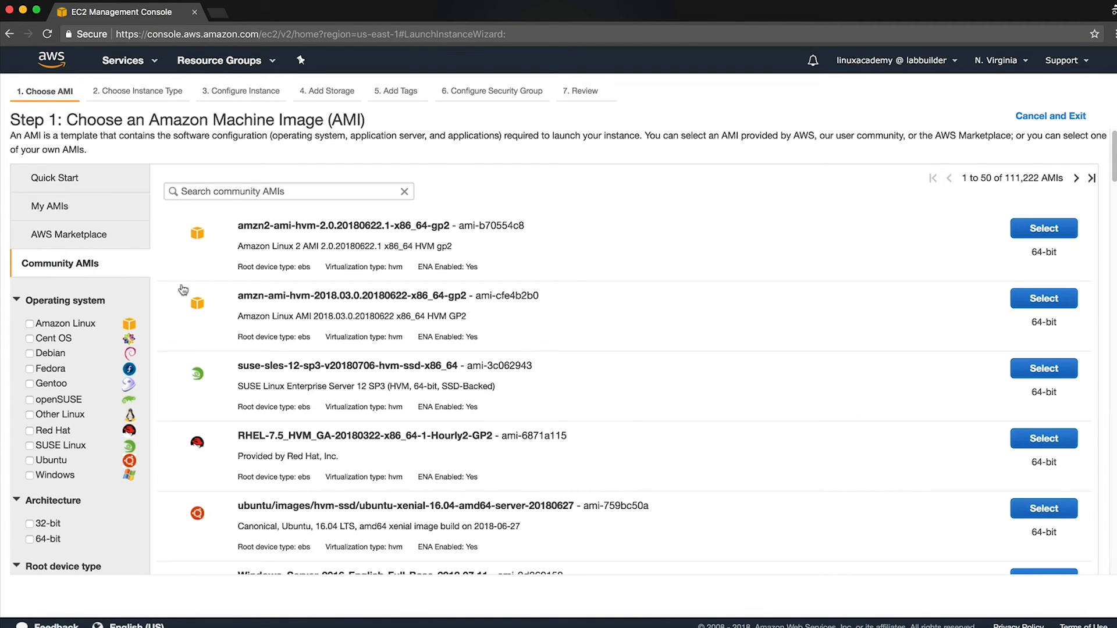
{"action": "scroll", "coordinate": [542, 351], "scroll_direction": "down", "scroll_amount": 3}
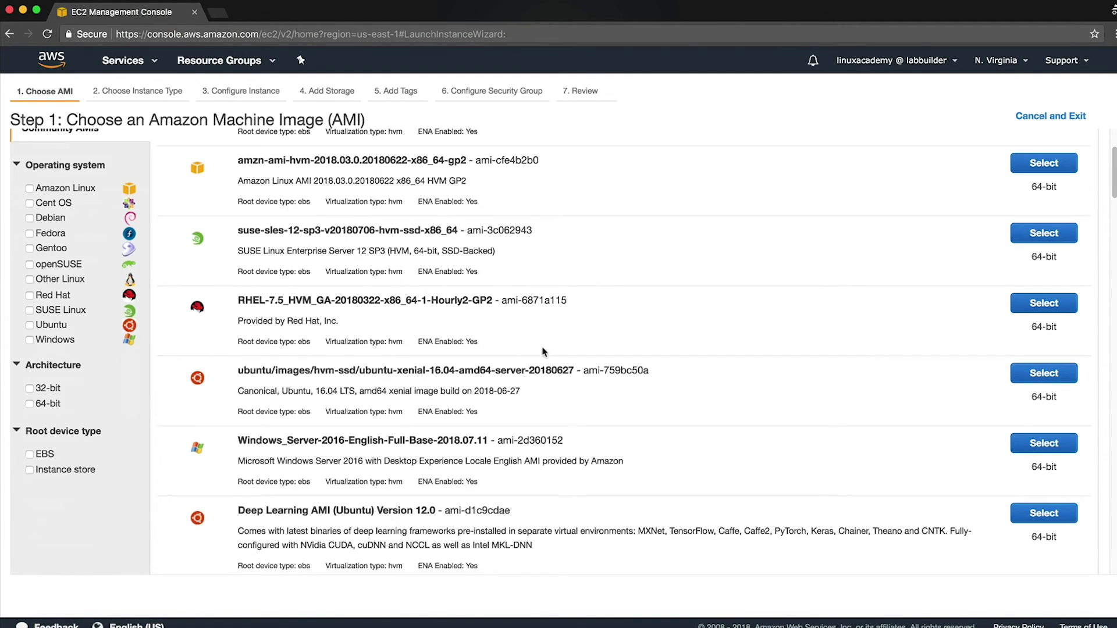
{"action": "left_click", "coordinate": [1046, 376]}
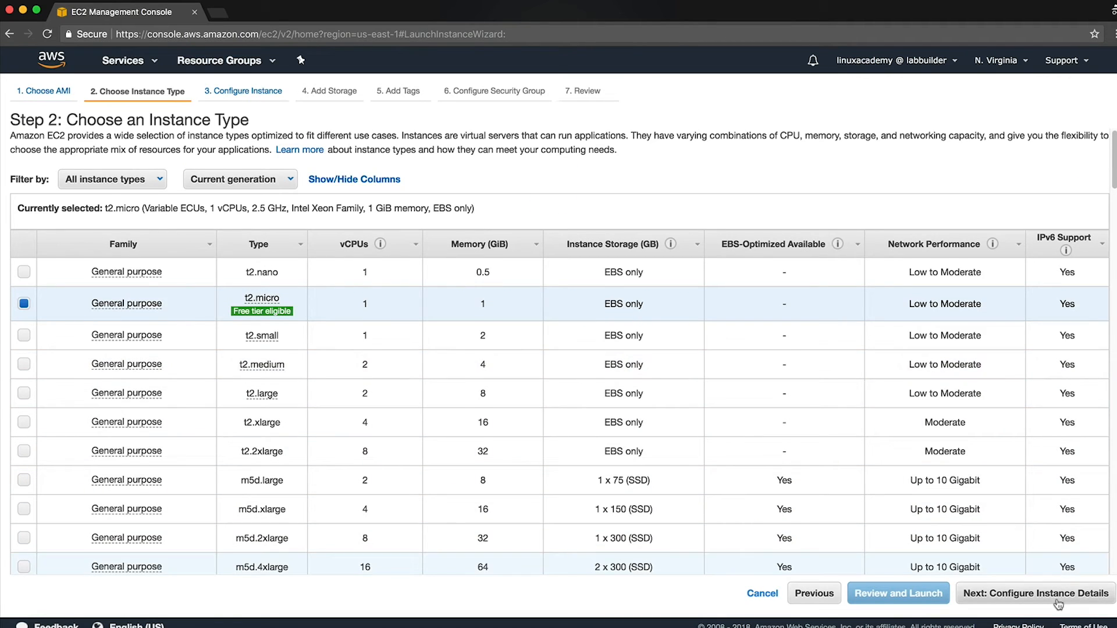
{"action": "left_click", "coordinate": [1058, 601]}
{"action": "left_click", "coordinate": [961, 594]}
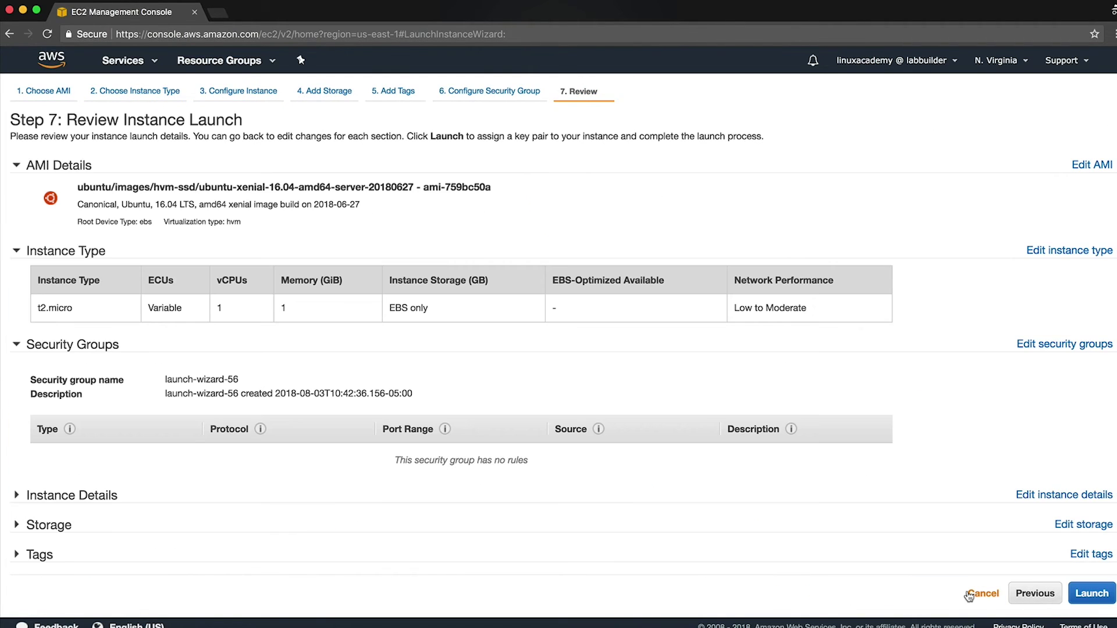
Launch without a key pair and highlight the resulting not-authorized failure message
{"action": "left_click", "coordinate": [1091, 594]}
{"action": "left_click", "coordinate": [410, 361]}
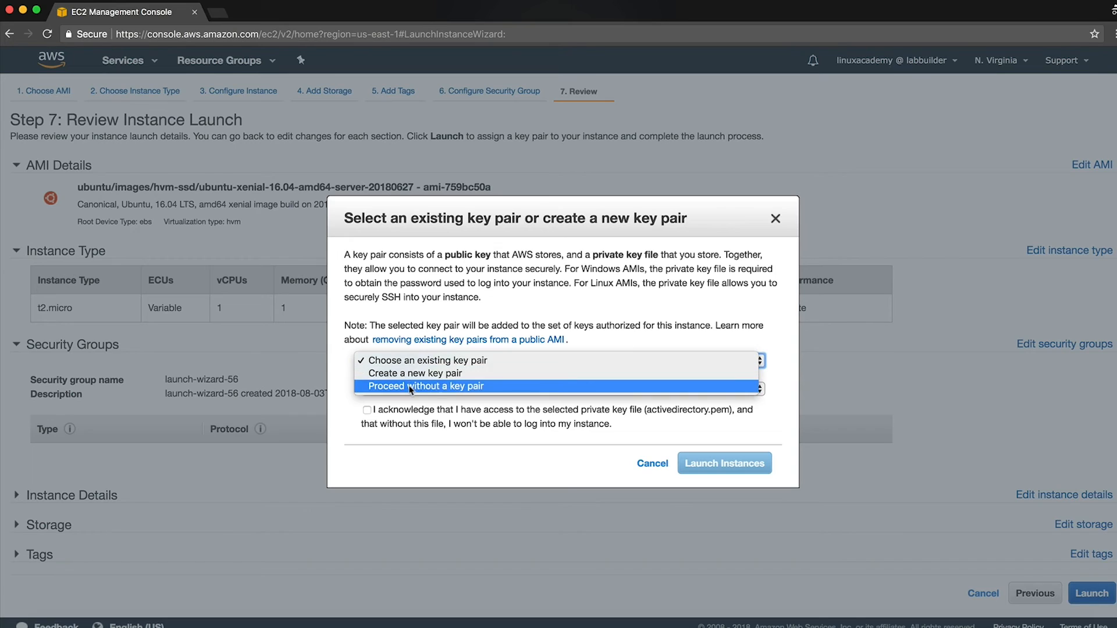
{"action": "left_click", "coordinate": [410, 388]}
{"action": "left_click", "coordinate": [735, 432]}
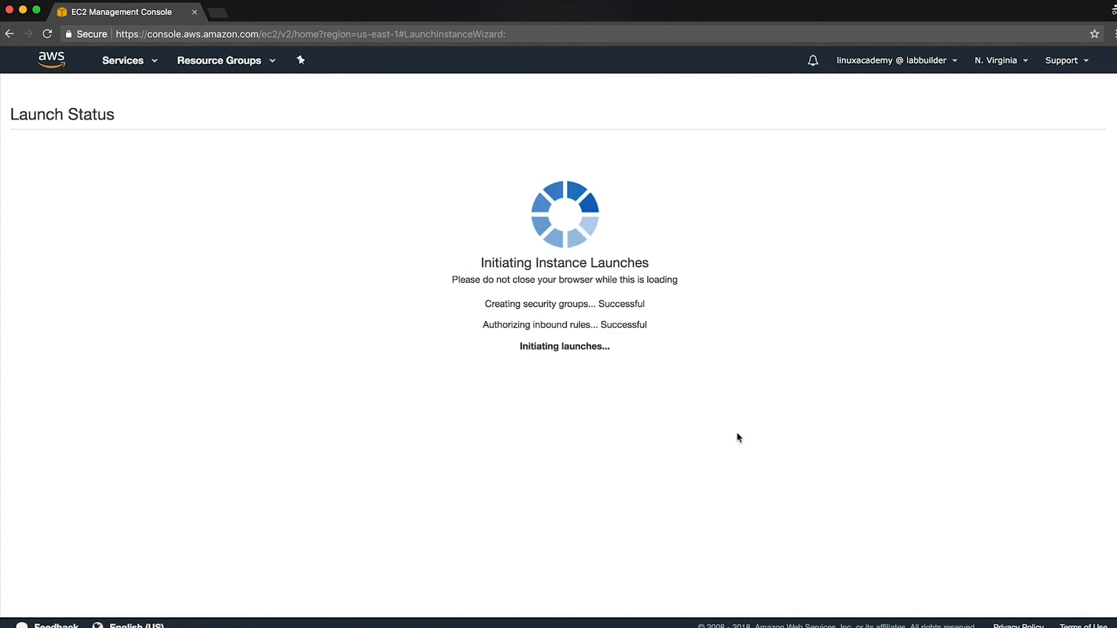
{"action": "left_click_drag", "start_coordinate": [48, 175], "coordinate": [1065, 206]}
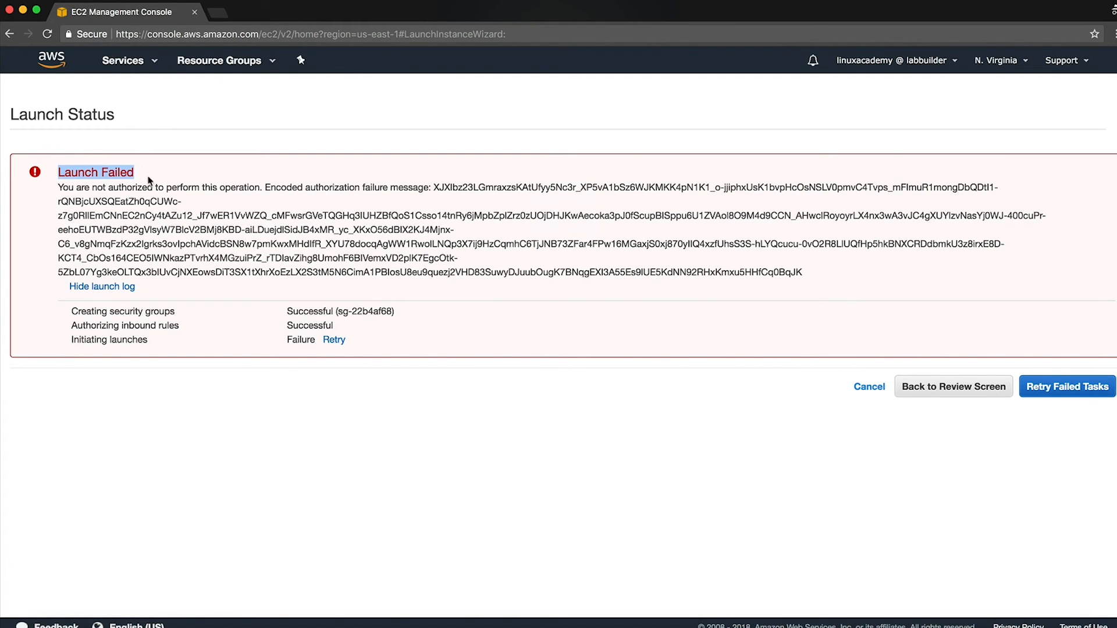